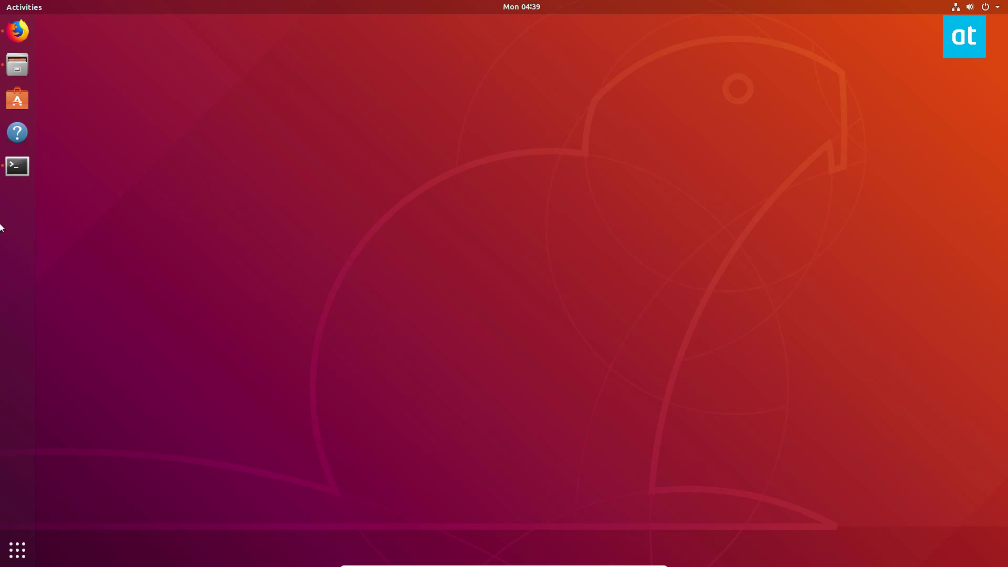
Install the folder-color package with 'sudo apt install folder-color -y' in Terminal.
click(17, 165)
text(sudo apt install folder-color -y)
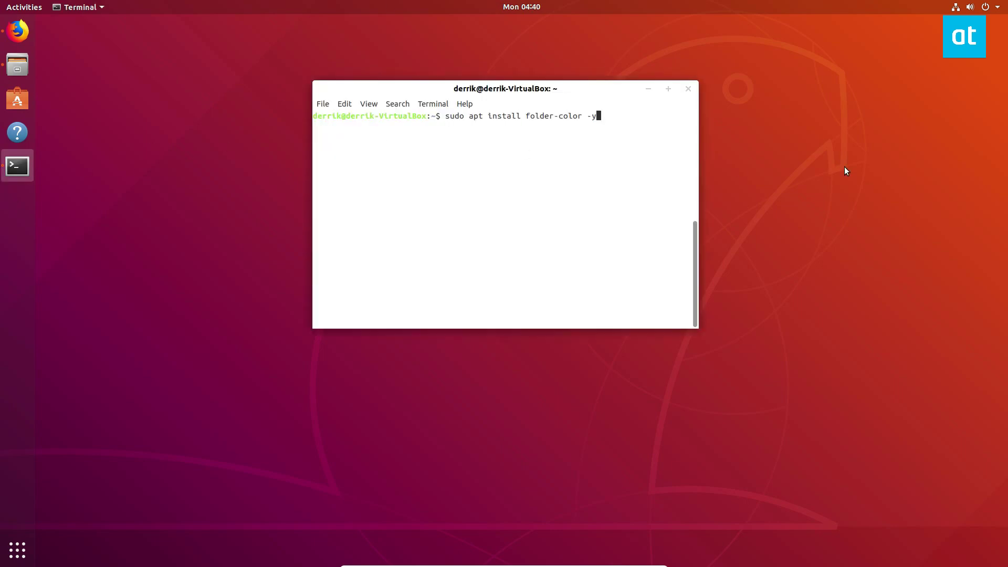
key(Return)
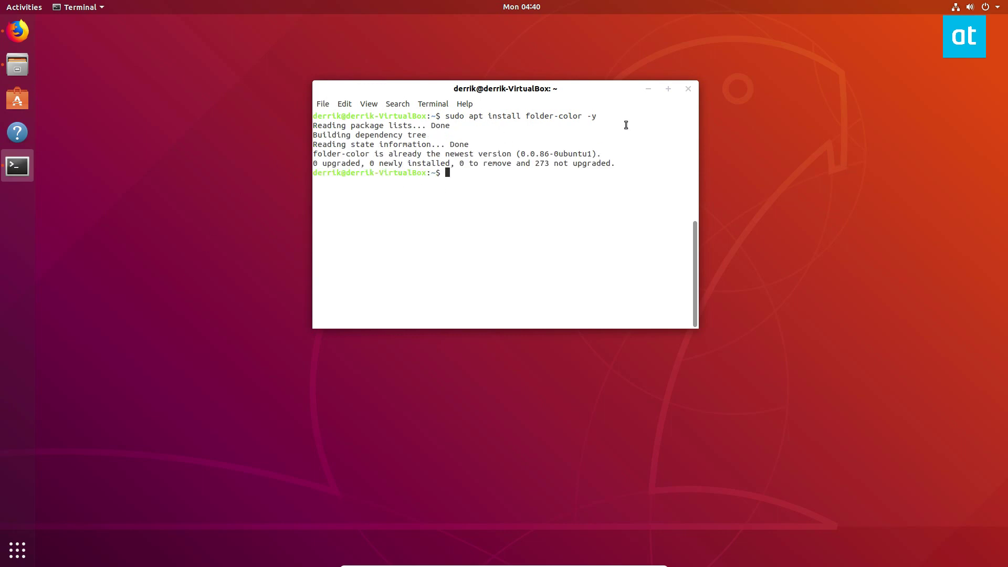
drag(508, 87, 547, 81)
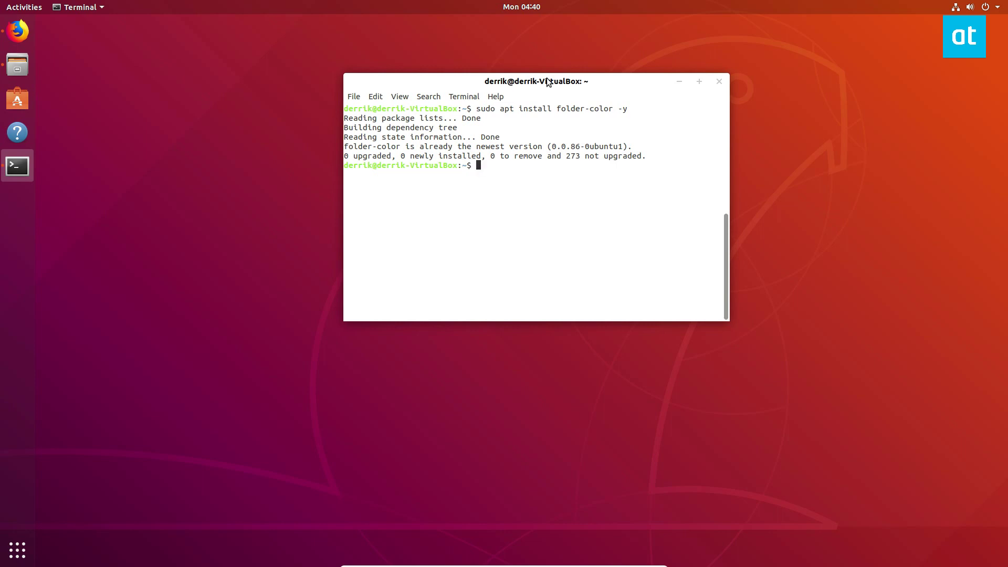
Quit the Files app from its dock icon's menu.
click(678, 82)
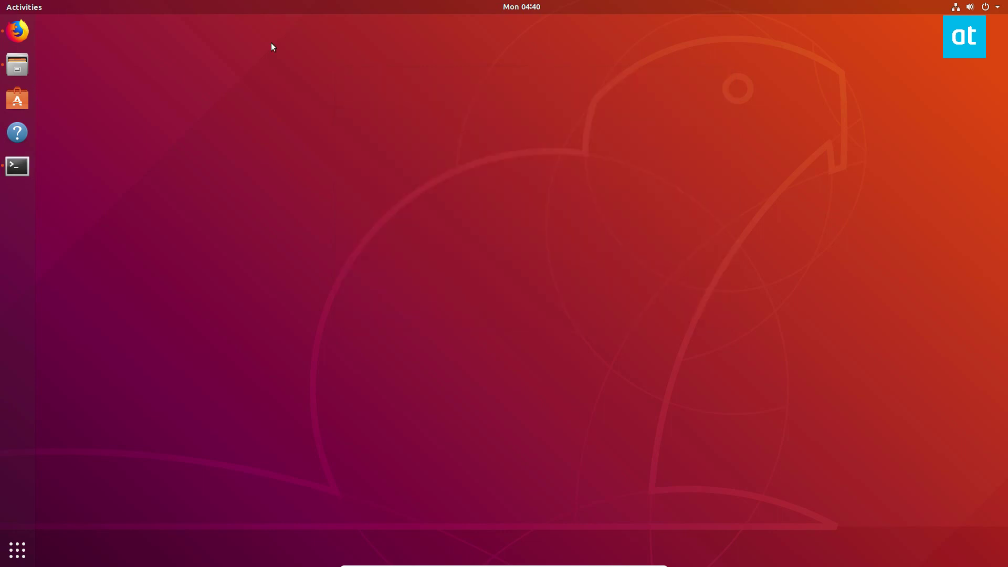
click(15, 167)
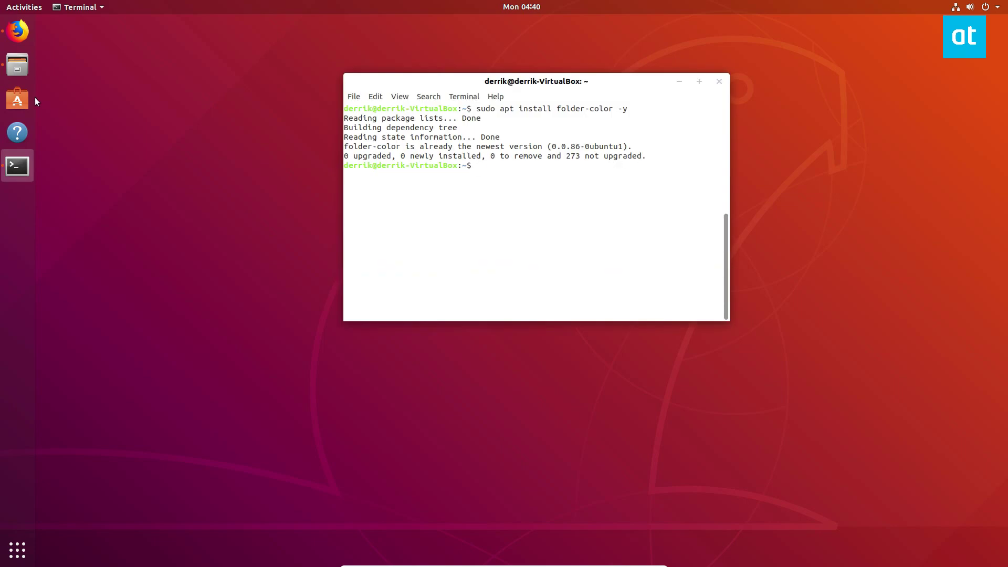
right_click(17, 66)
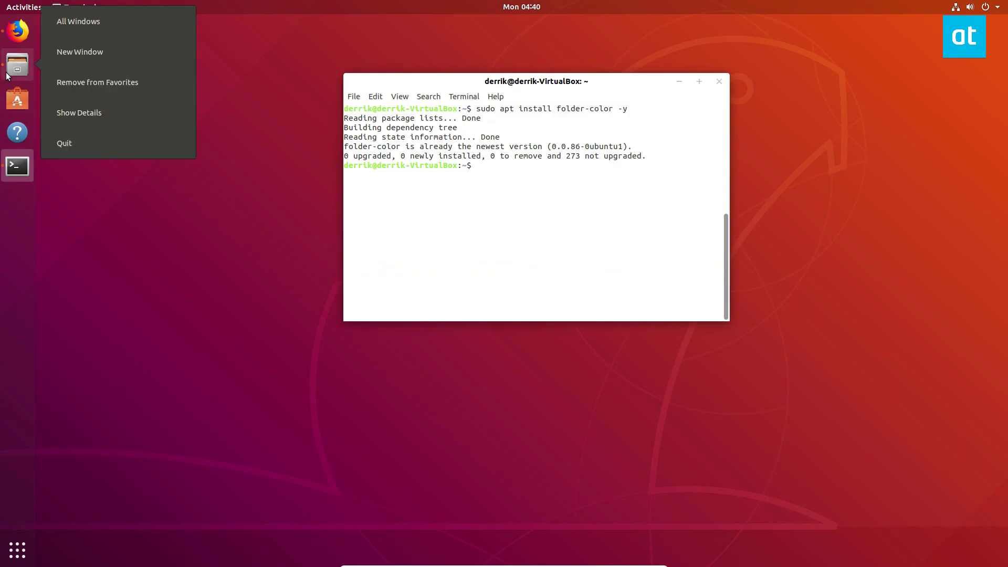
click(85, 147)
Rerun 'nautilus -q' from command history, then minimize Terminal.
key(Up)
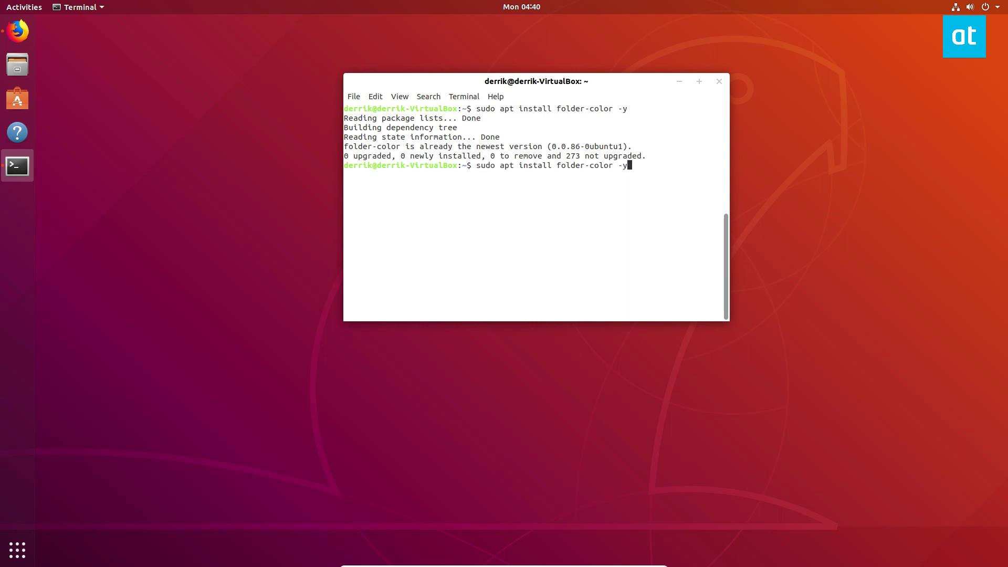
key(Down)
key(Up)
key(Up)
key(Up)
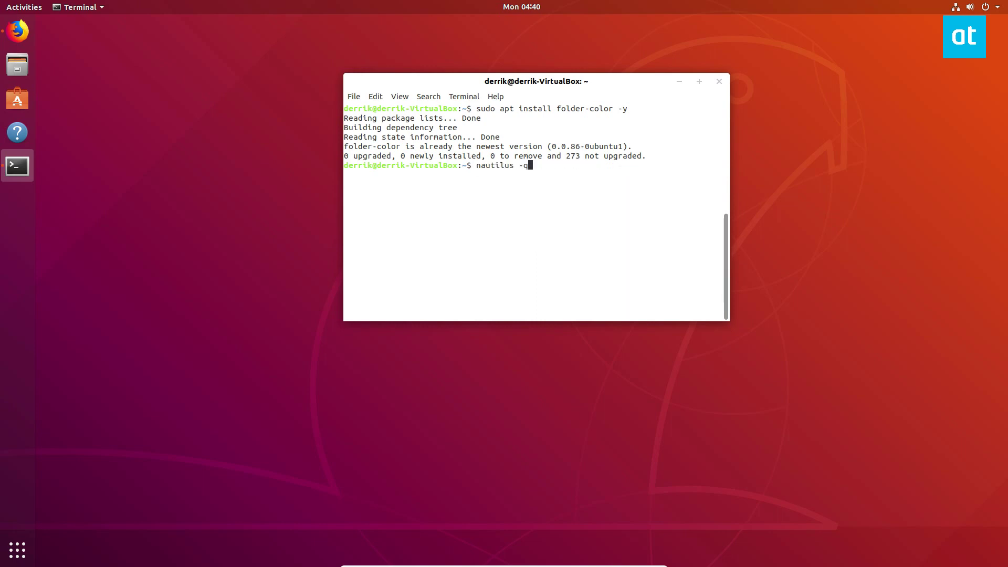
key(Return)
click(679, 82)
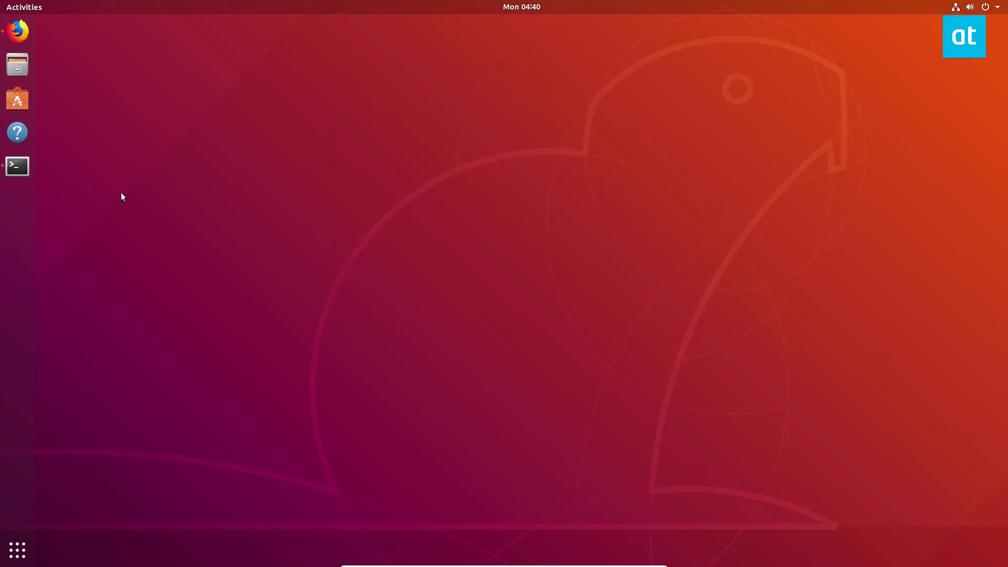
Reopen Files on Home and color the Documents folder green via Folder's Color.
click(18, 65)
drag(590, 197, 520, 144)
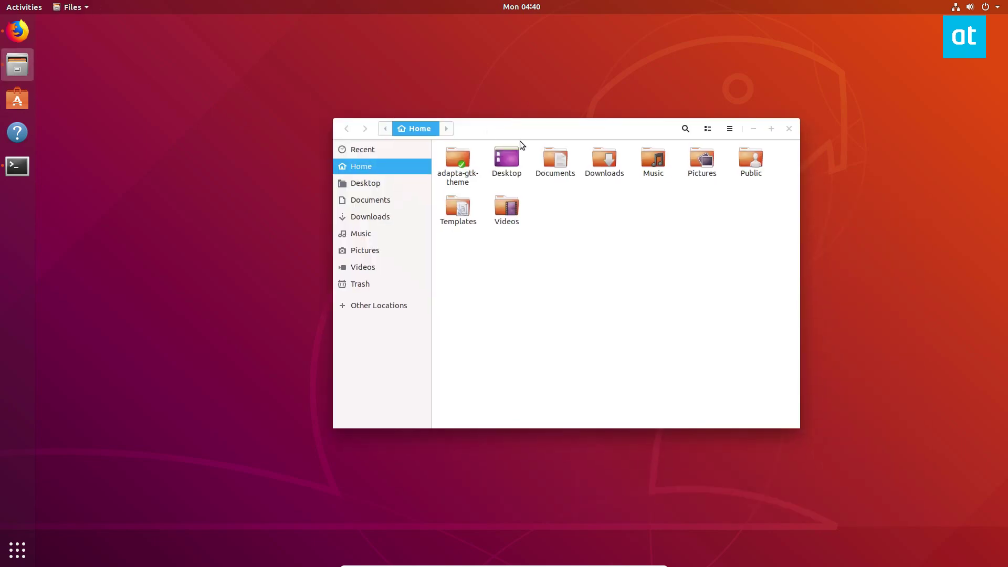
right_click(551, 160)
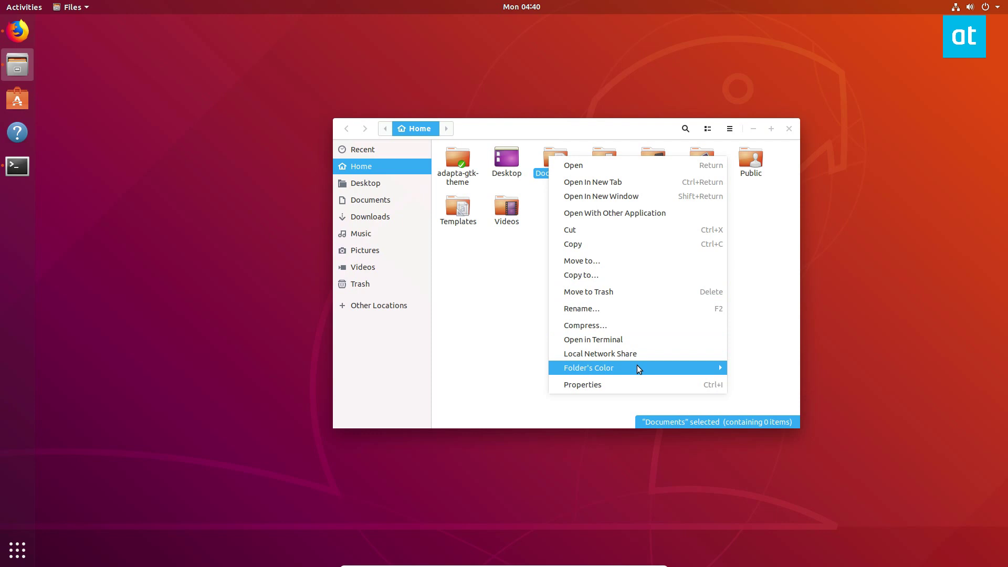
click(756, 374)
click(604, 235)
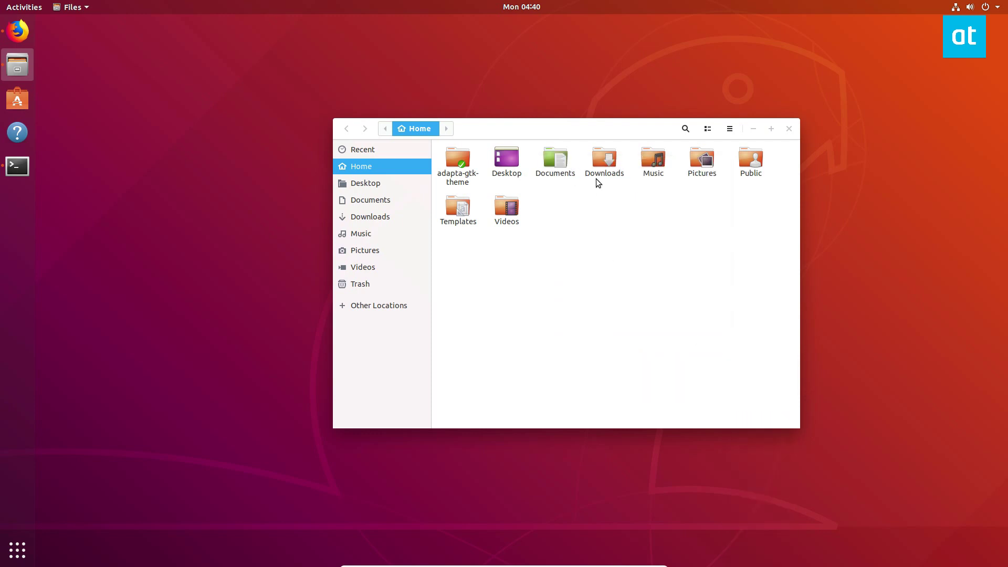
right_click(668, 164)
mouse_move(695, 375)
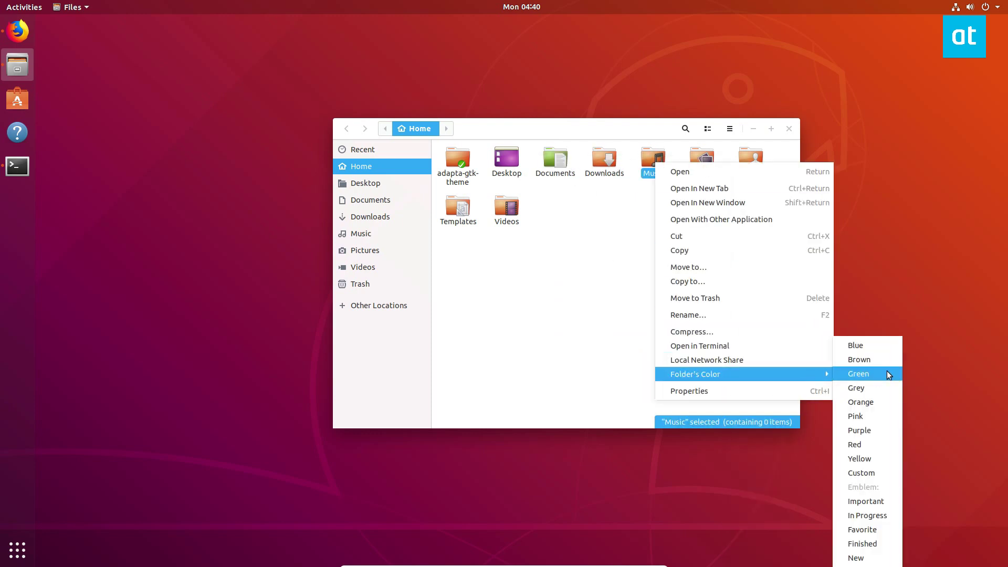
Give the Music folder a custom purple color.
click(873, 471)
click(528, 263)
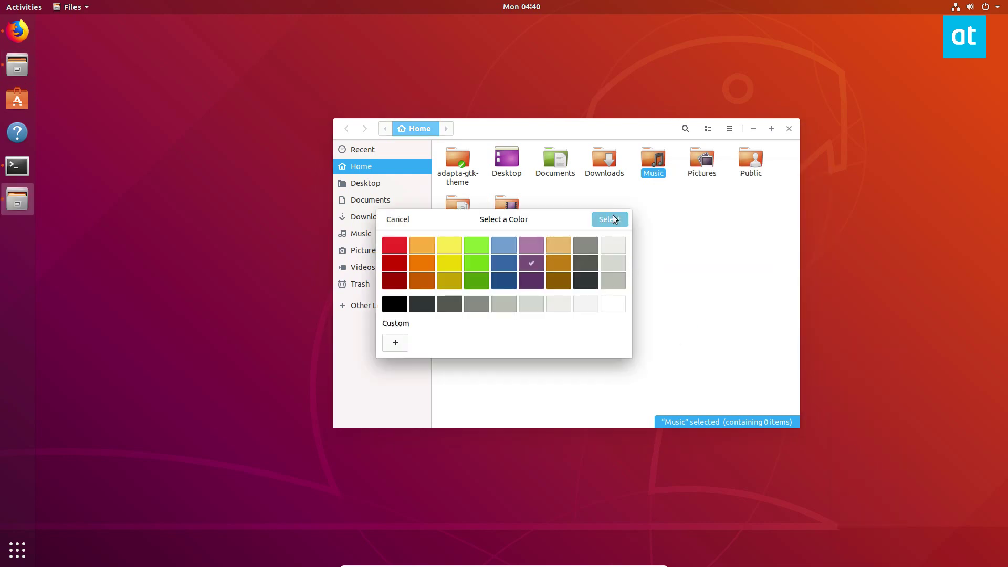
click(605, 219)
Color the Pictures folder grey via Folder's Color.
right_click(650, 161)
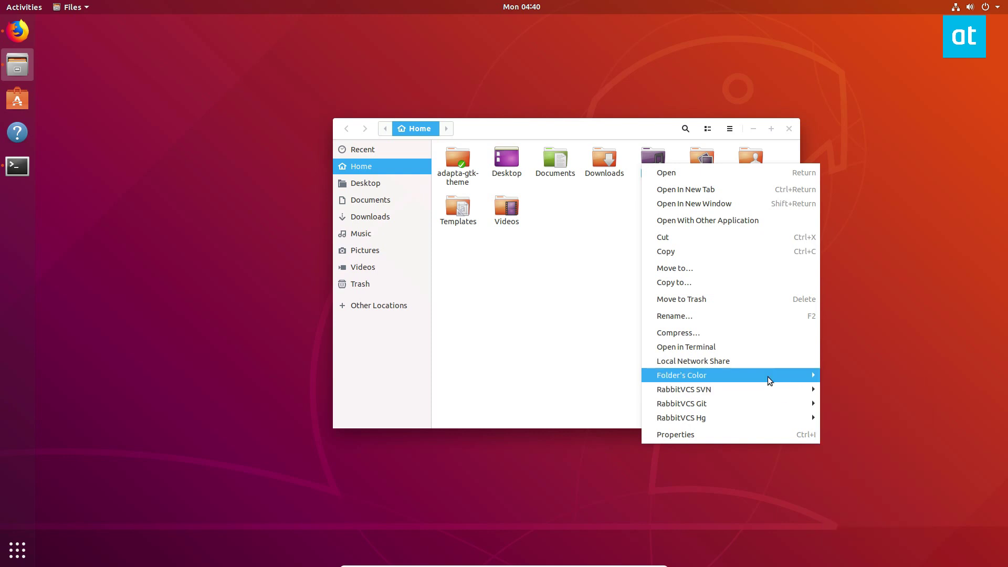
mouse_move(682, 375)
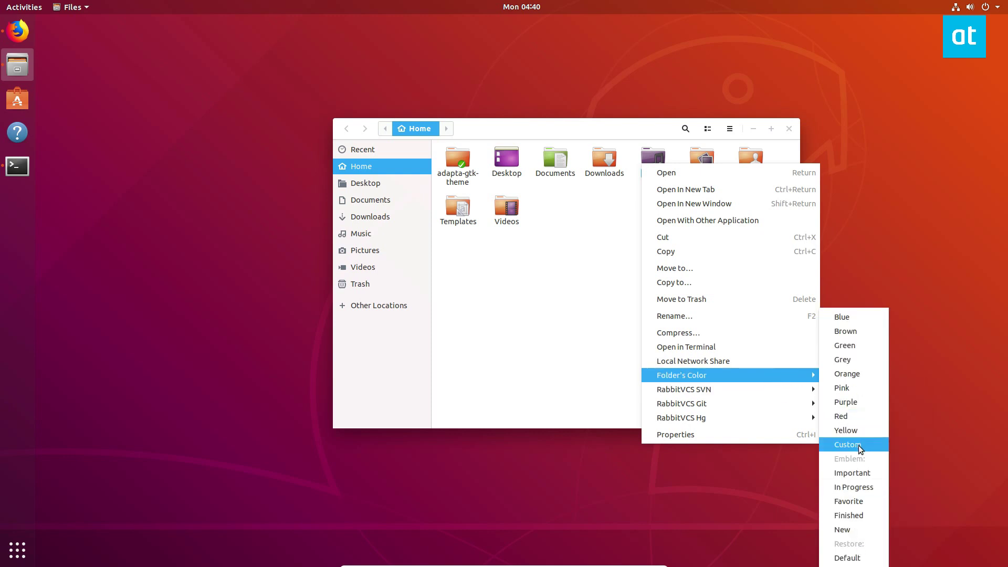
click(853, 486)
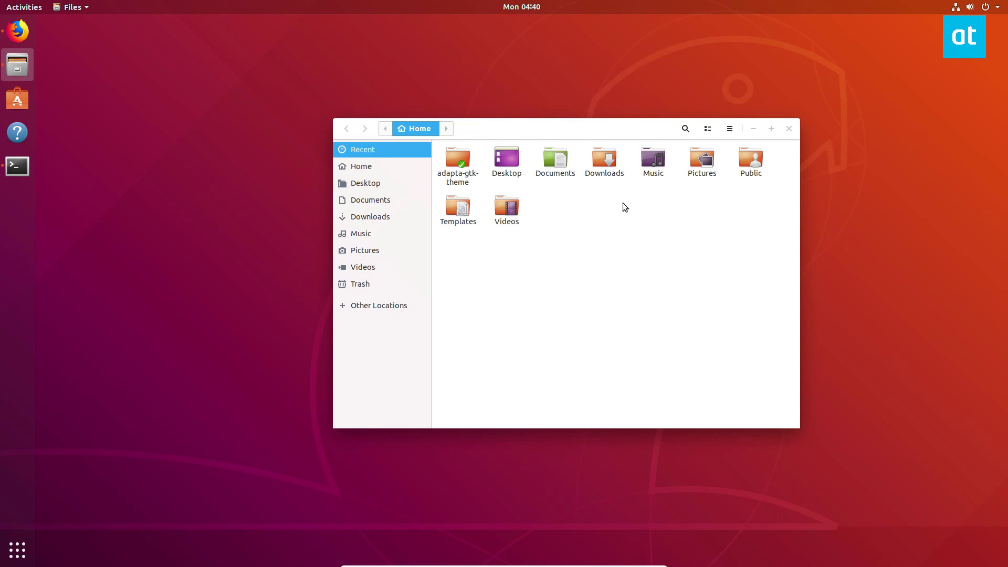
right_click(700, 169)
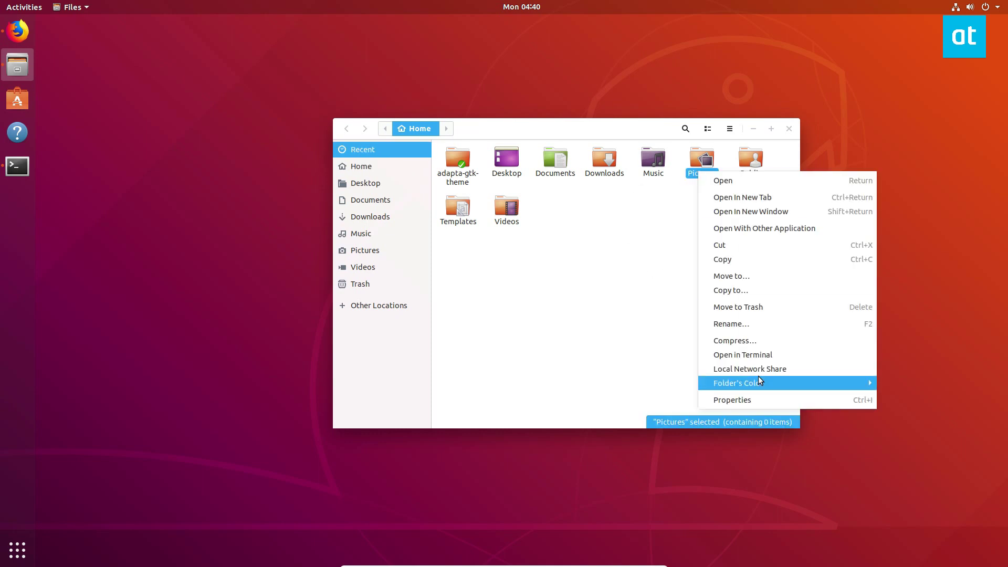
mouse_move(738, 383)
click(880, 387)
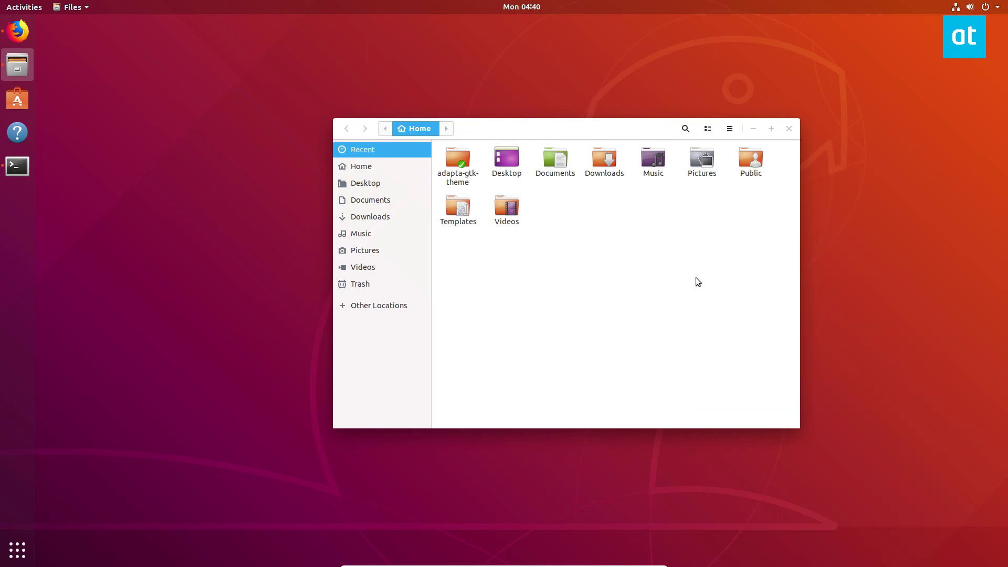